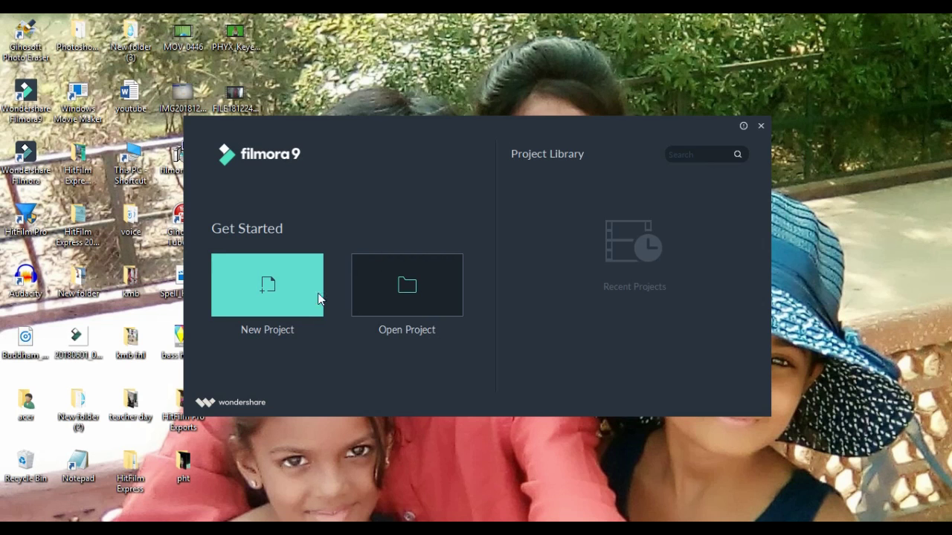
Create a new project and import the video Composite Shot 1.mp4[2] from the HitFilm Pro Exports folder
left_click(272, 285)
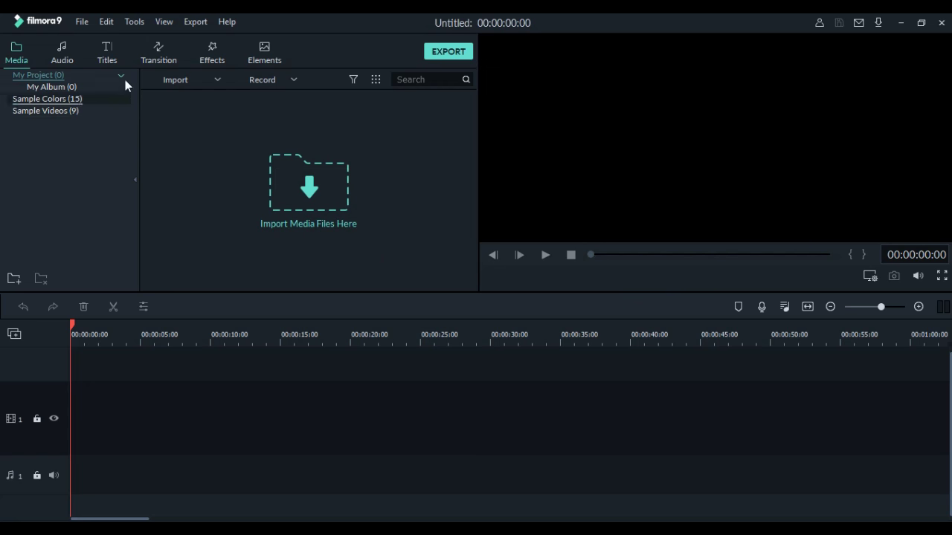
left_click(178, 80)
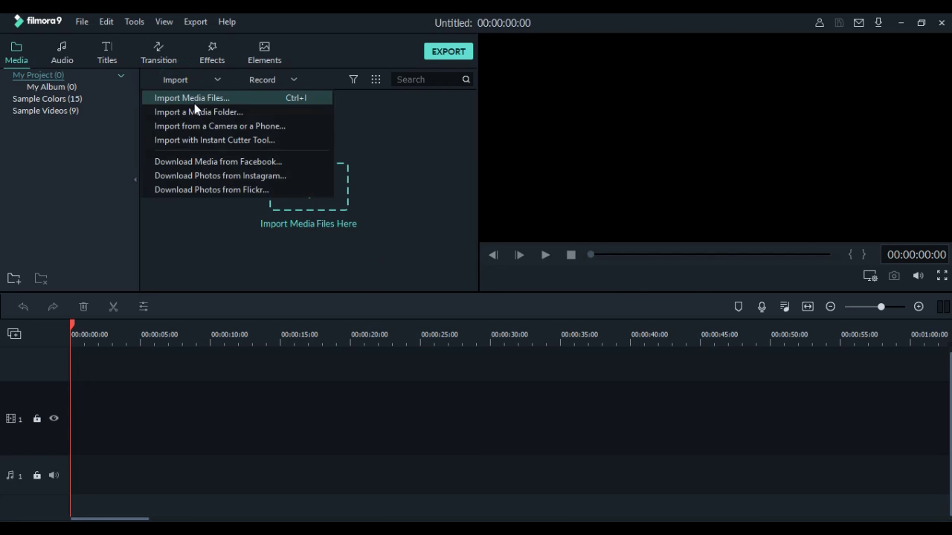
left_click(227, 98)
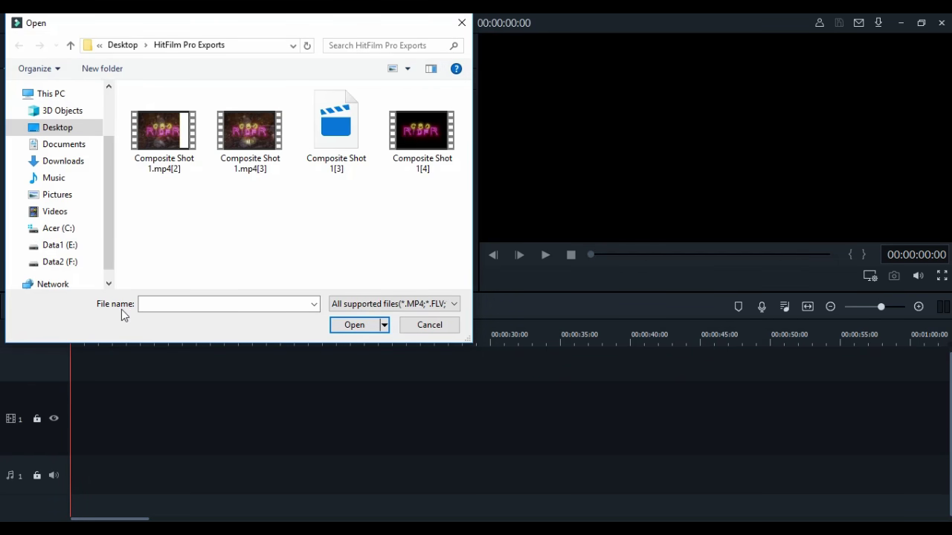
left_click(163, 133)
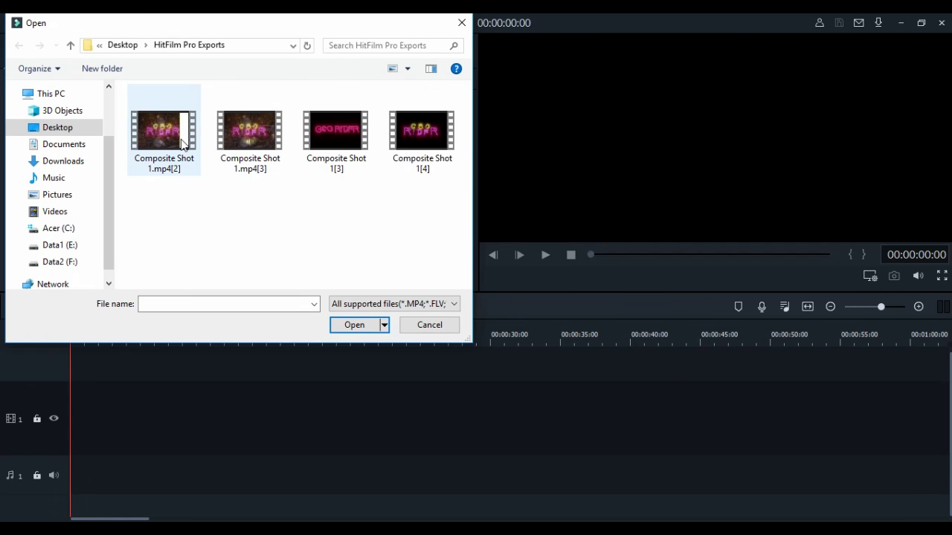
left_click(347, 325)
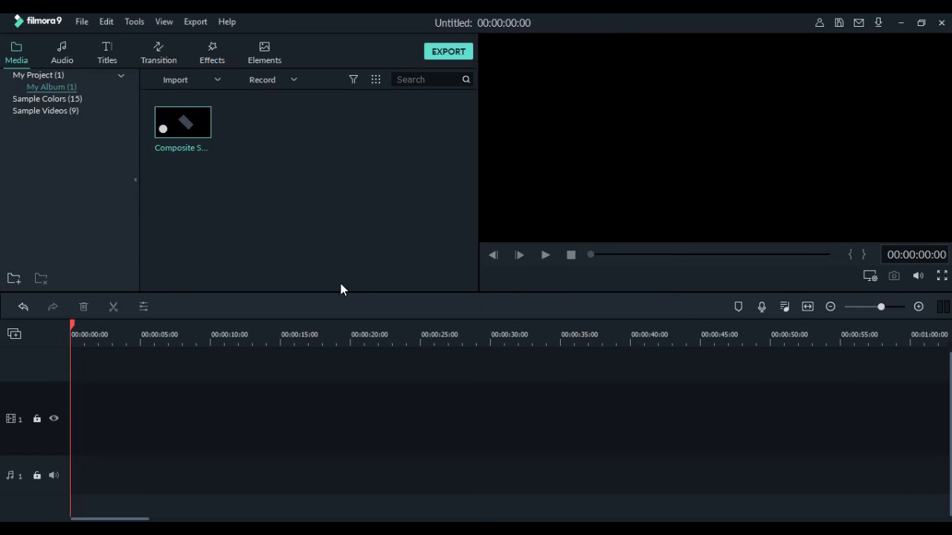
Import the green-screen video My Video1 from the footage folder into the project's media
mouse_move(199, 108)
left_click(184, 81)
left_click(194, 99)
scroll(249, 186, "down", 5)
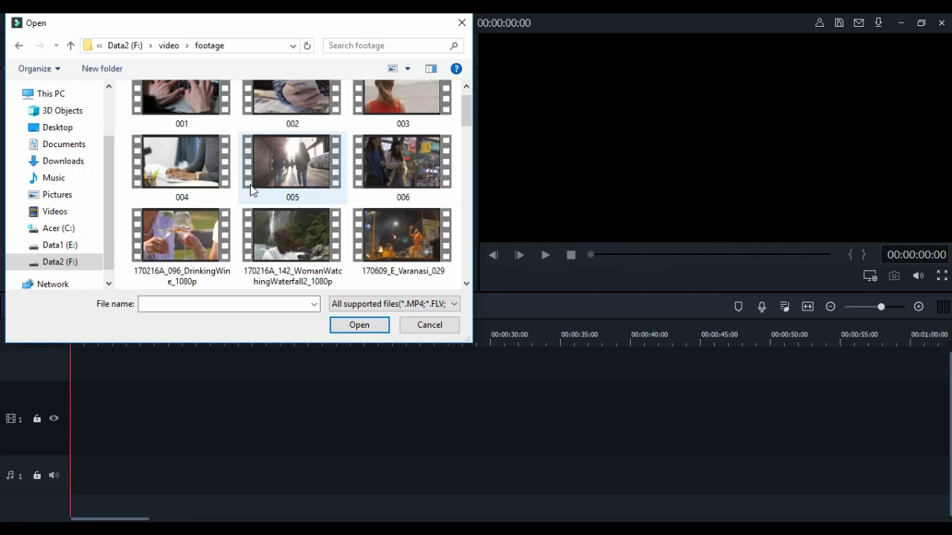
scroll(251, 188, "down", 6)
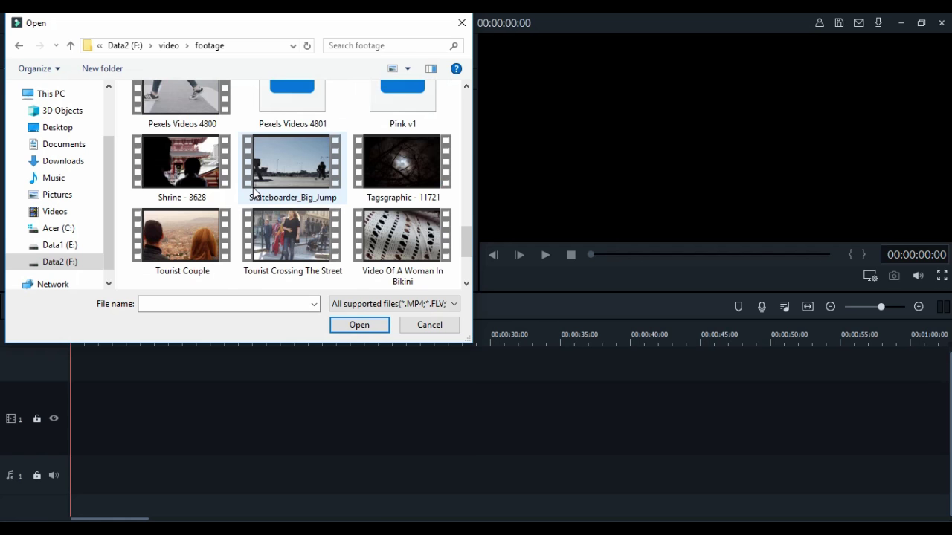
scroll(252, 189, "up", 3)
left_click(201, 184)
left_click(366, 329)
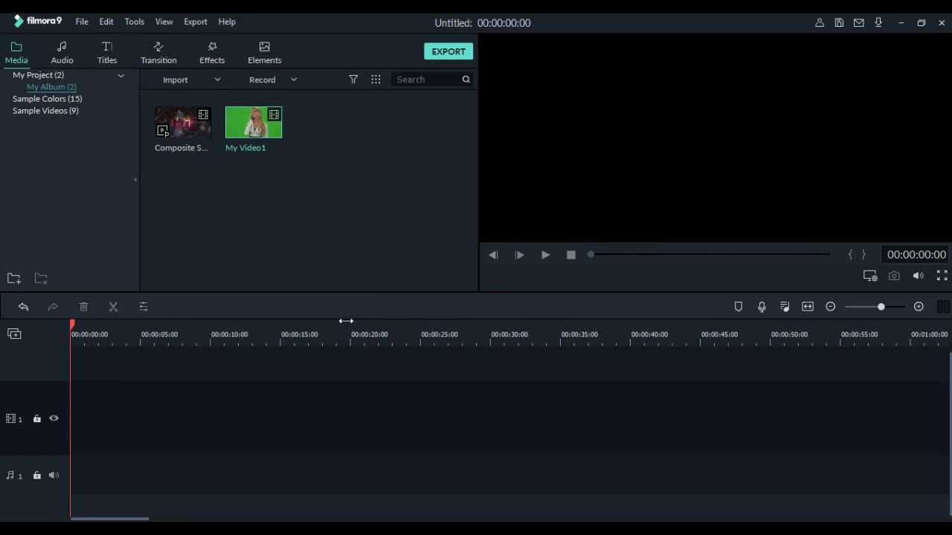
Place the My Video1 clip at the start of video track 1 and preview it
left_click(192, 138)
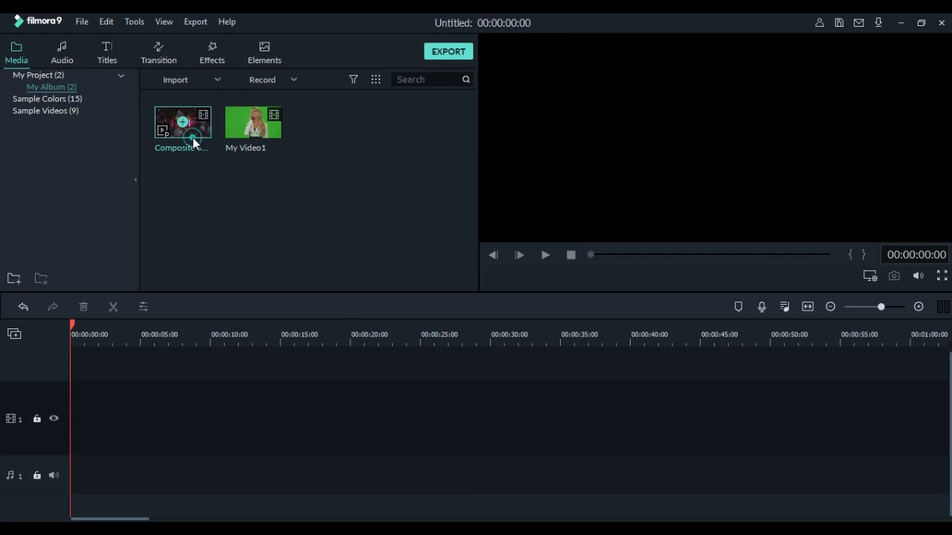
left_click(274, 135)
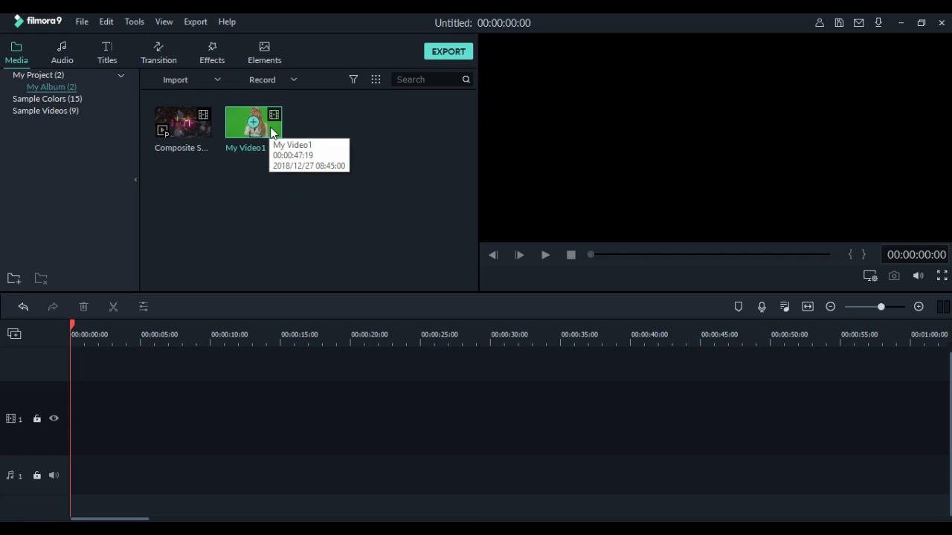
left_click_drag(268, 130, 106, 454)
left_click(521, 293)
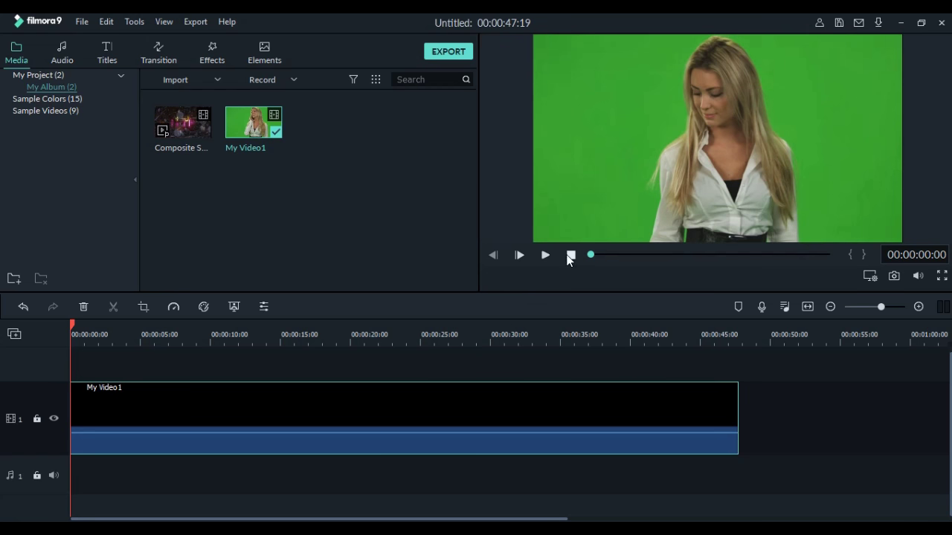
left_click(545, 256)
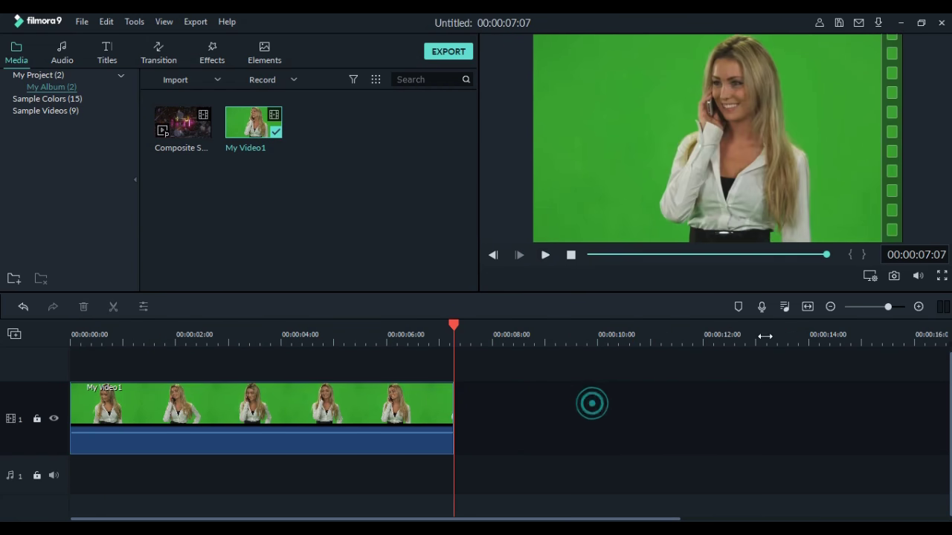
Add the Composite Shot clip to video track 2 and cut off the part beyond 00:00:07:07, the end of My Video1
mouse_move(196, 132)
left_click_drag(198, 130, 65, 383)
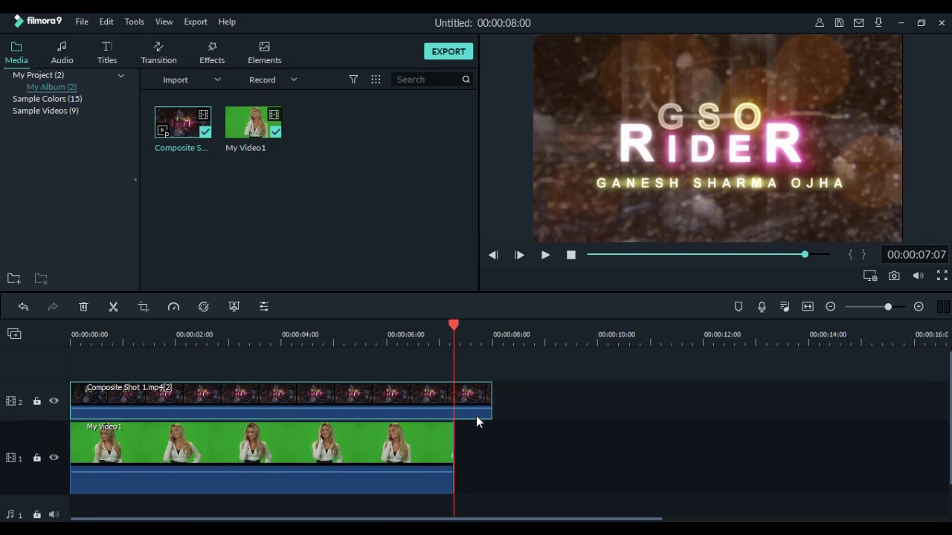
left_click(114, 308)
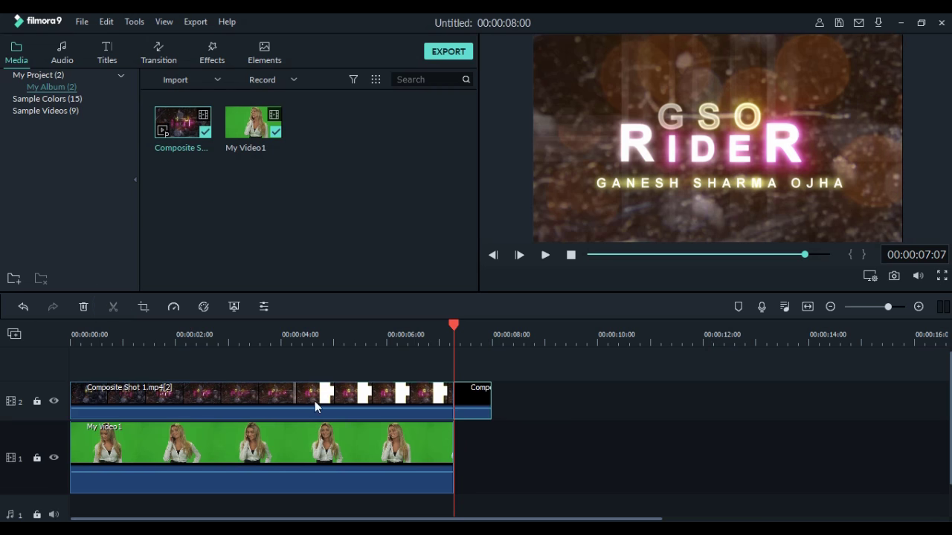
left_click(474, 408)
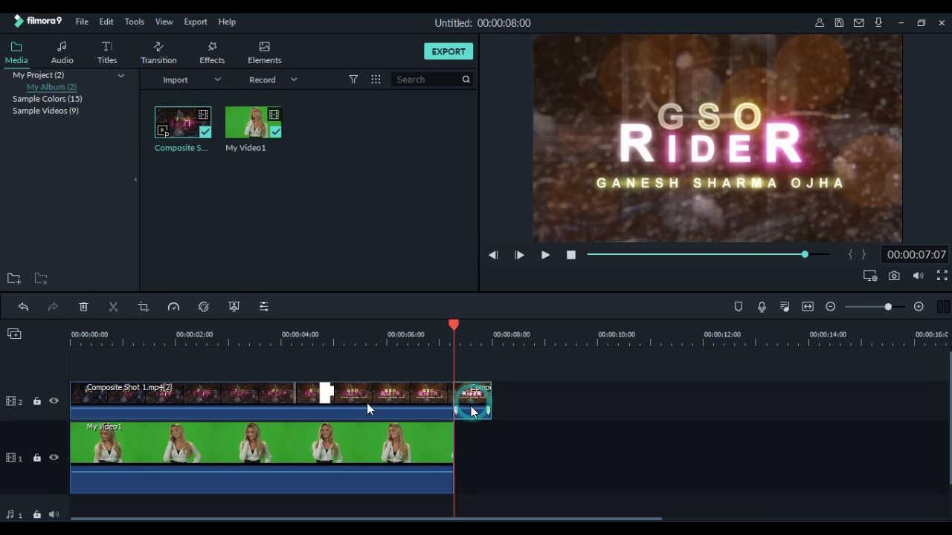
left_click(85, 308)
left_click(197, 396)
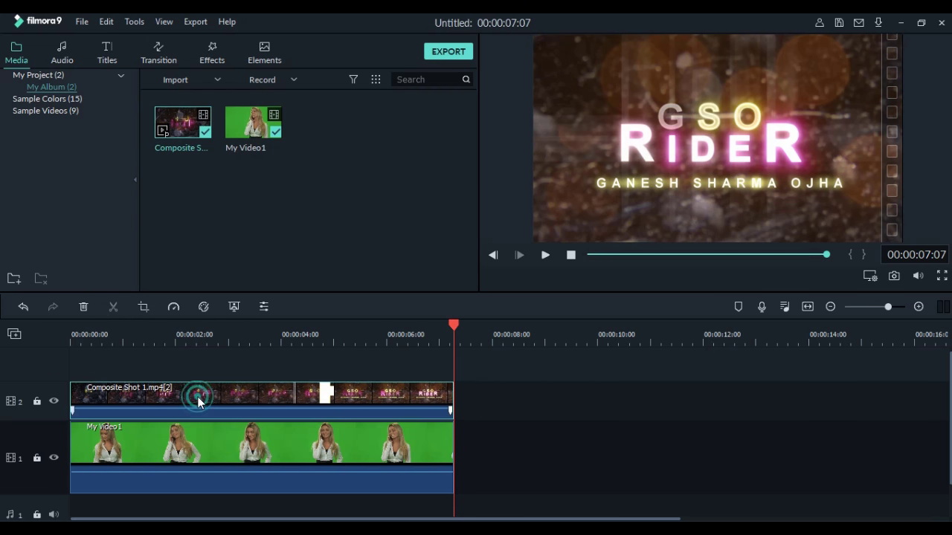
Open My Video1's video settings and rearrange the clips so My Video1 is on track 2 above the Composite Shot clip on track 1
double_click(103, 426)
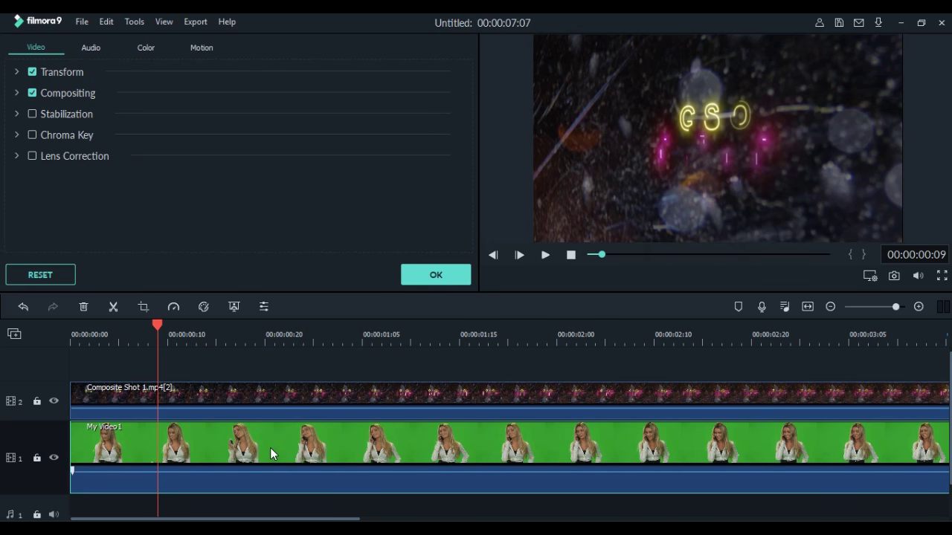
mouse_move(274, 451)
left_mouse_down()
mouse_move(270, 377)
mouse_move(271, 448)
left_mouse_up()
left_click_drag(283, 455, 283, 368)
left_click_drag(262, 435, 264, 467)
left_click_drag(260, 395, 263, 426)
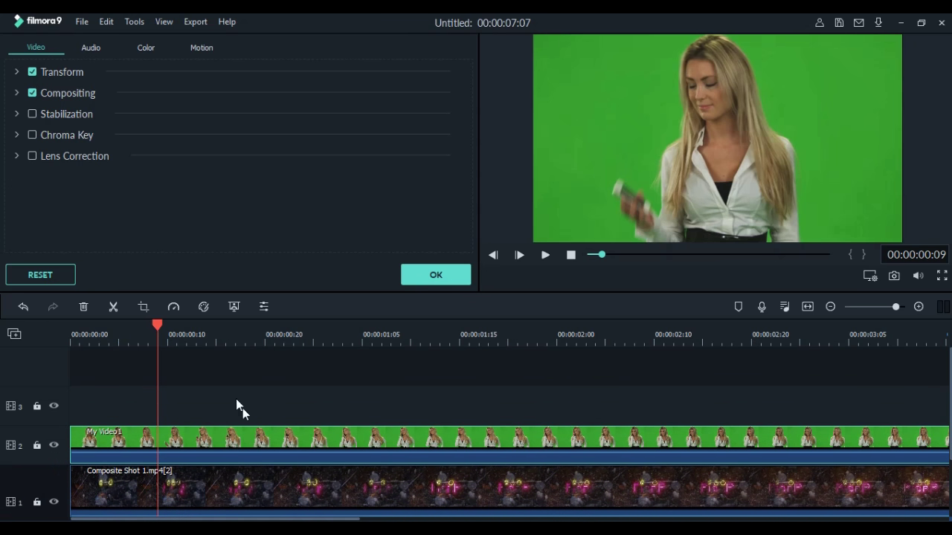
Toggle Chroma Key on My Video1 to compare the keyed and unkeyed image, leave it off and close the settings
left_click(32, 135)
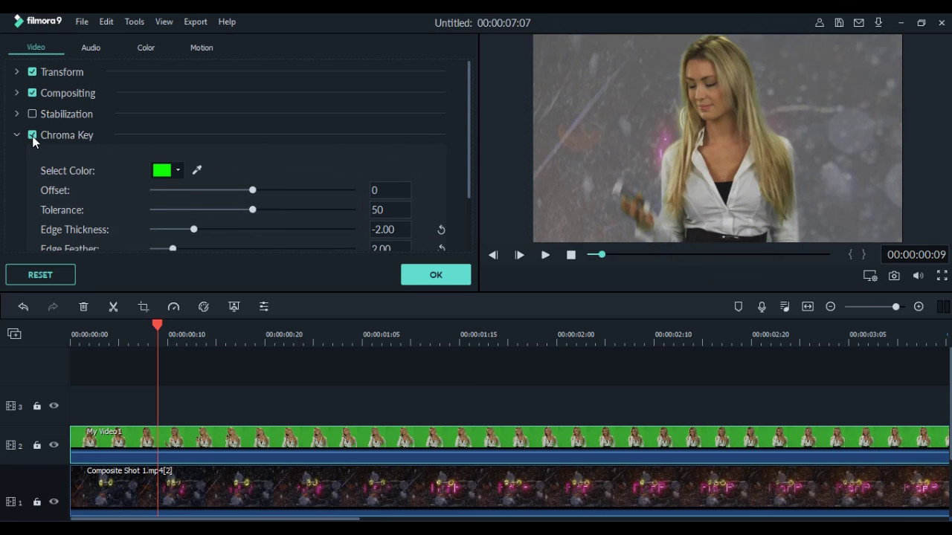
left_click(32, 136)
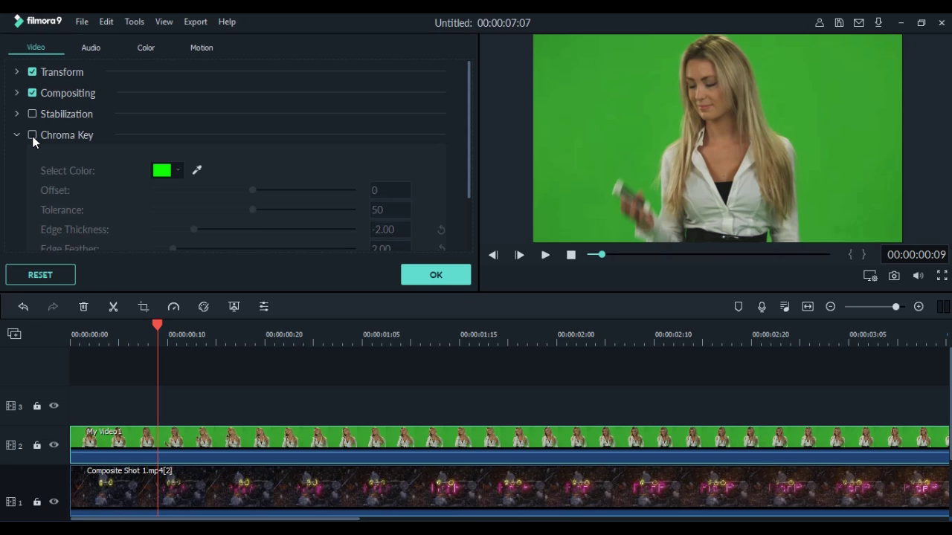
left_click(32, 135)
left_click(32, 136)
left_click(32, 135)
scroll(239, 193, "down", 2)
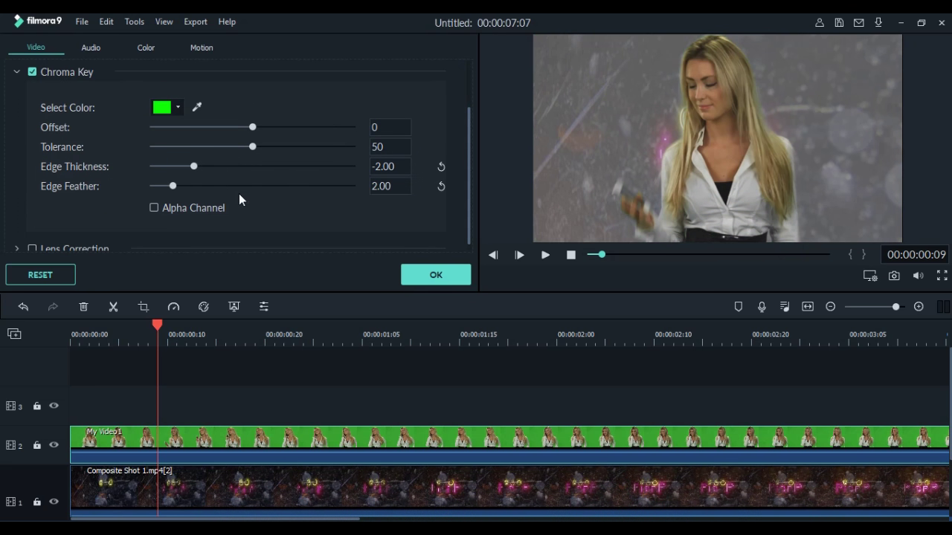
scroll(239, 191, "up", 2)
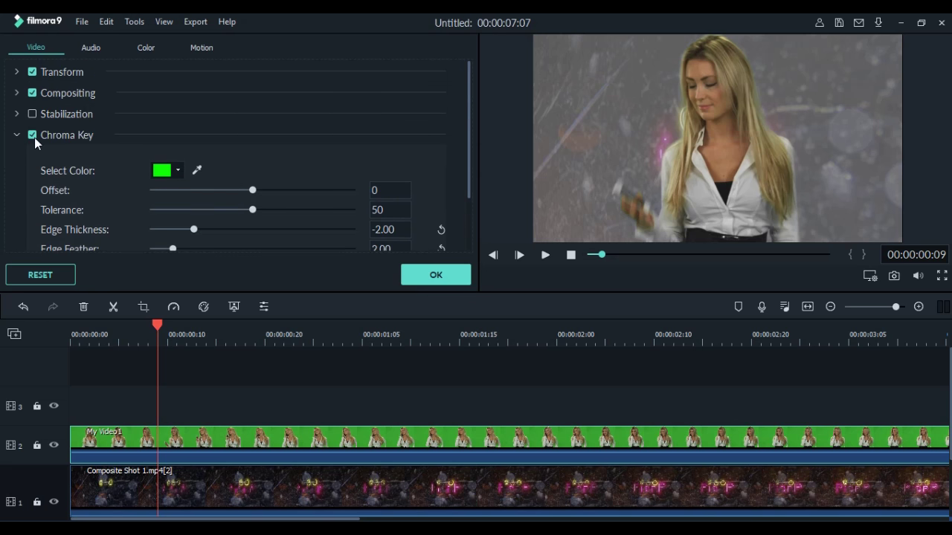
left_click(32, 135)
left_click(435, 275)
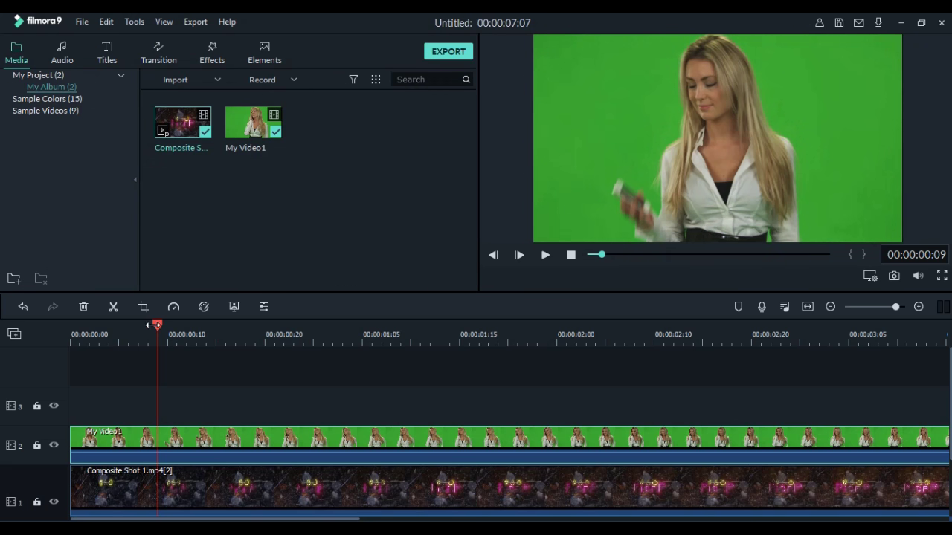
Move the playhead to 00:00:00:16 and apply the Green Screen effect to My Video1 with its default settings
left_click_drag(165, 326, 232, 332)
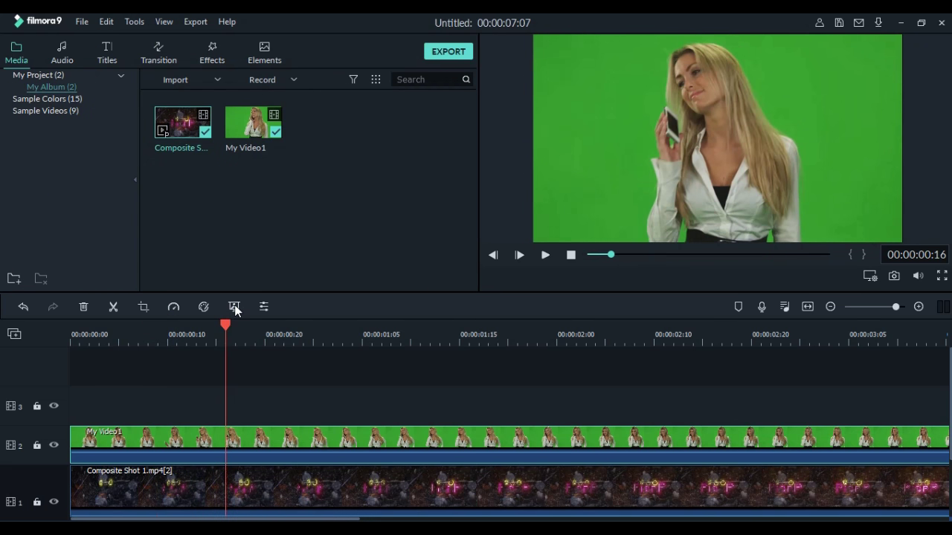
left_click(234, 306)
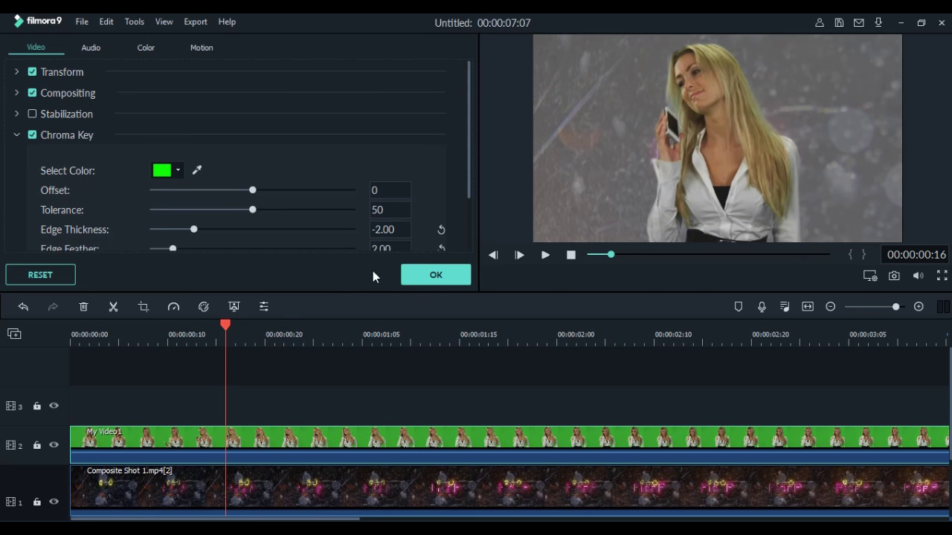
left_click(431, 275)
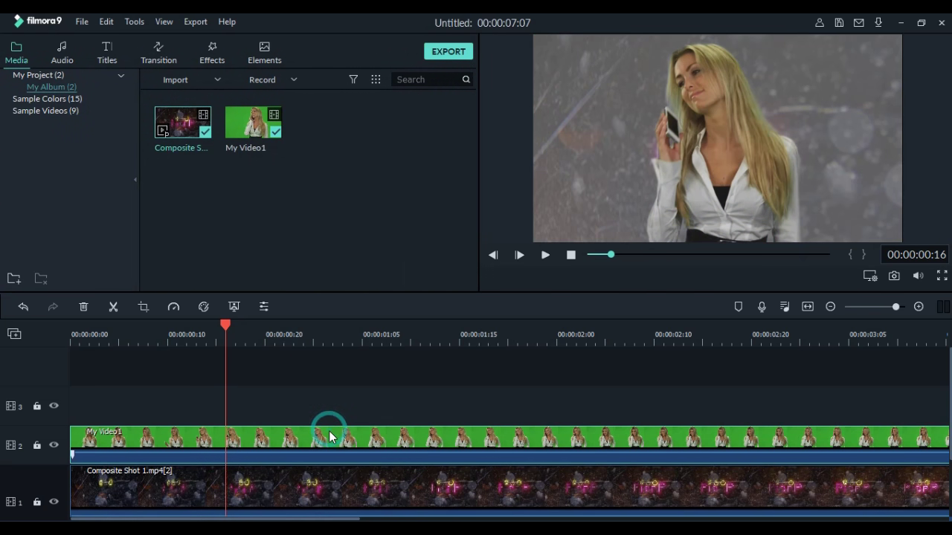
View the Green Screen settings of the My Video1 clip and close them
left_click(332, 439)
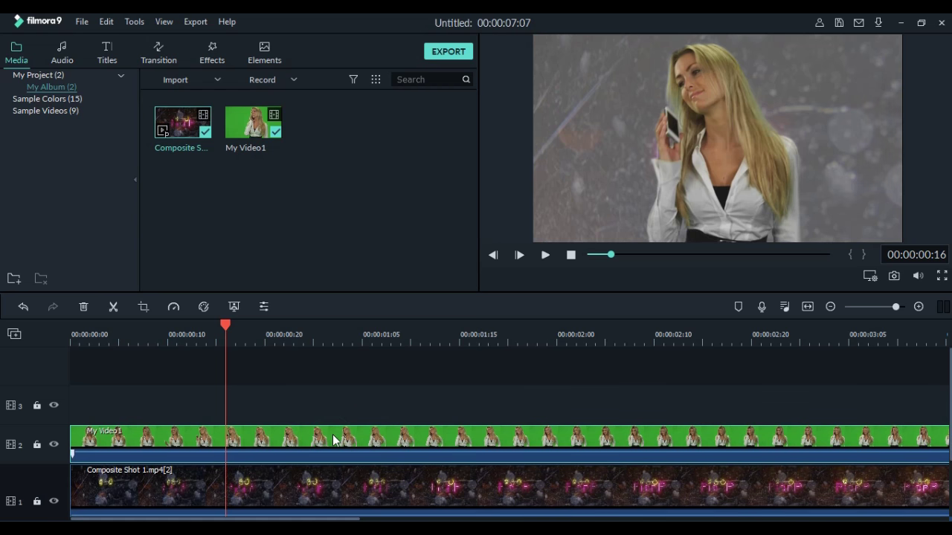
right_click(333, 439)
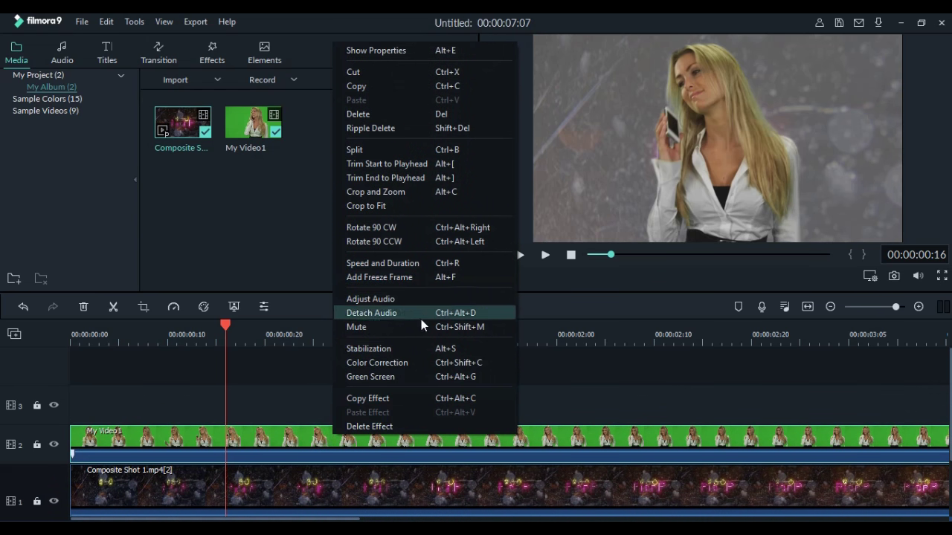
left_click(383, 376)
left_click(414, 276)
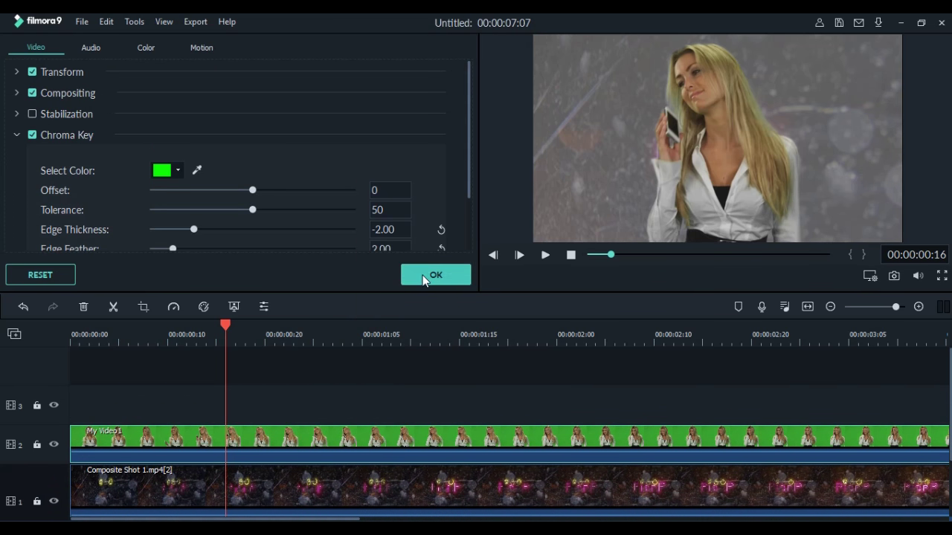
Set My Video1's Chroma Key offset to 10 and enlarge the settings and preview area
left_click(235, 307)
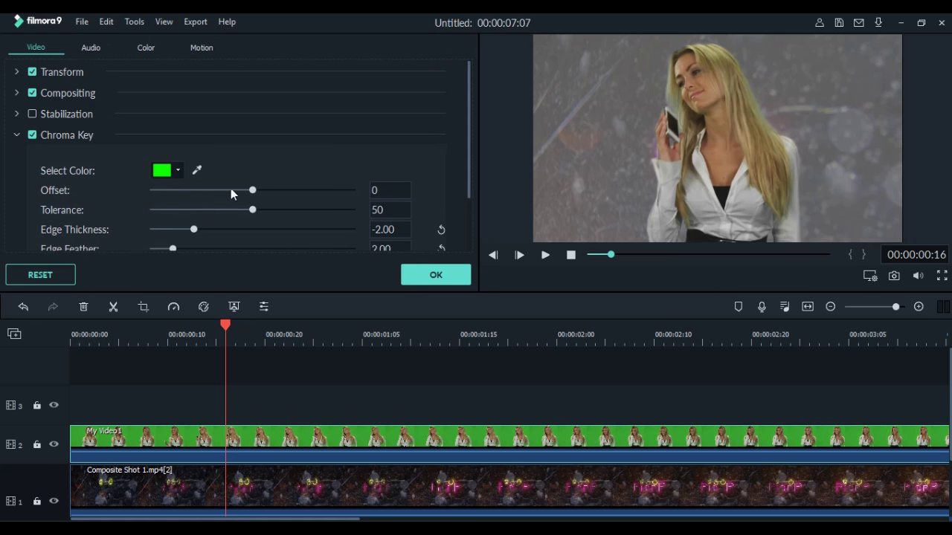
left_click_drag(255, 190, 265, 195)
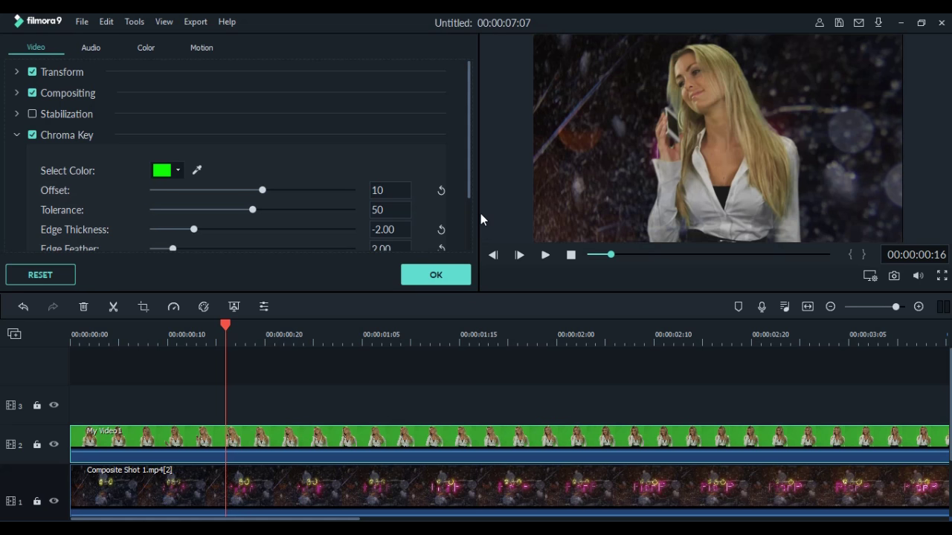
left_click_drag(479, 214, 420, 218)
scroll(420, 218, "down", 1)
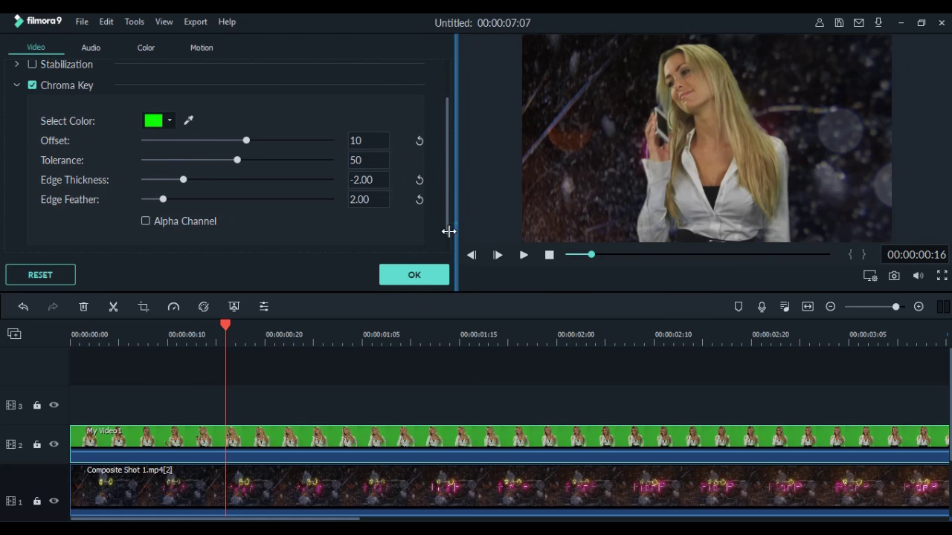
left_click_drag(566, 292, 563, 376)
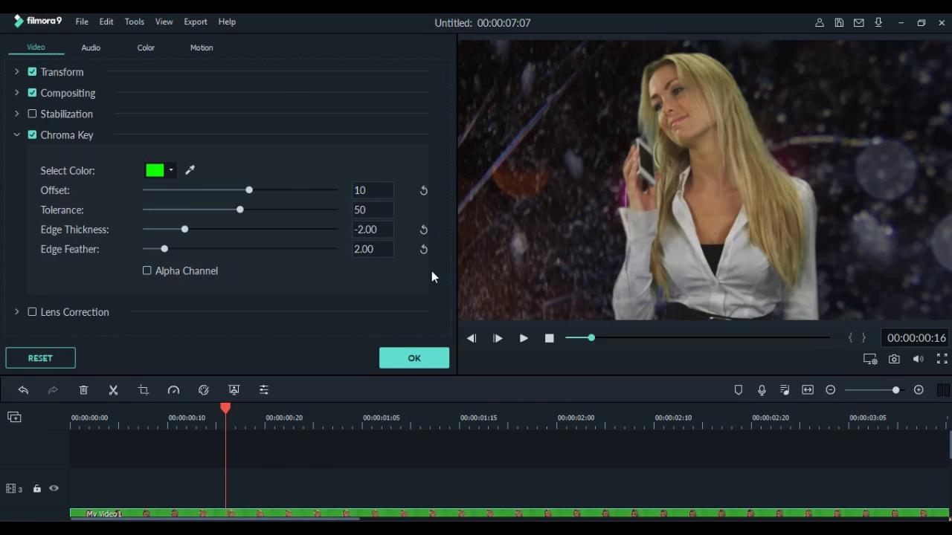
left_click(457, 243)
Set the Chroma Key offset to 8 and scrub through the timeline up to 00:00:05:00 to check the keying
mouse_move(252, 191)
left_mouse_down()
mouse_move(290, 204)
mouse_move(247, 201)
left_mouse_up()
left_click_drag(225, 411, 774, 461)
left_click_drag(688, 424, 225, 422)
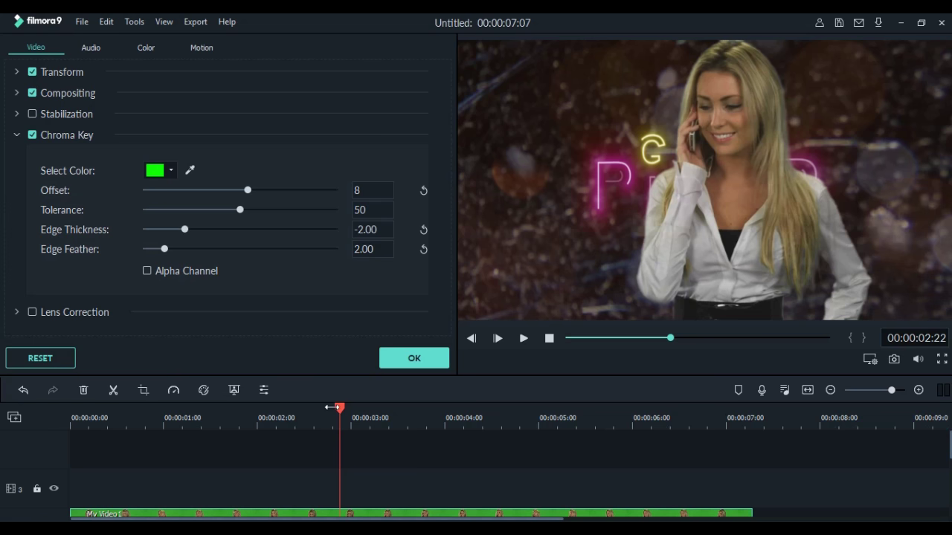
left_click_drag(338, 409, 542, 434)
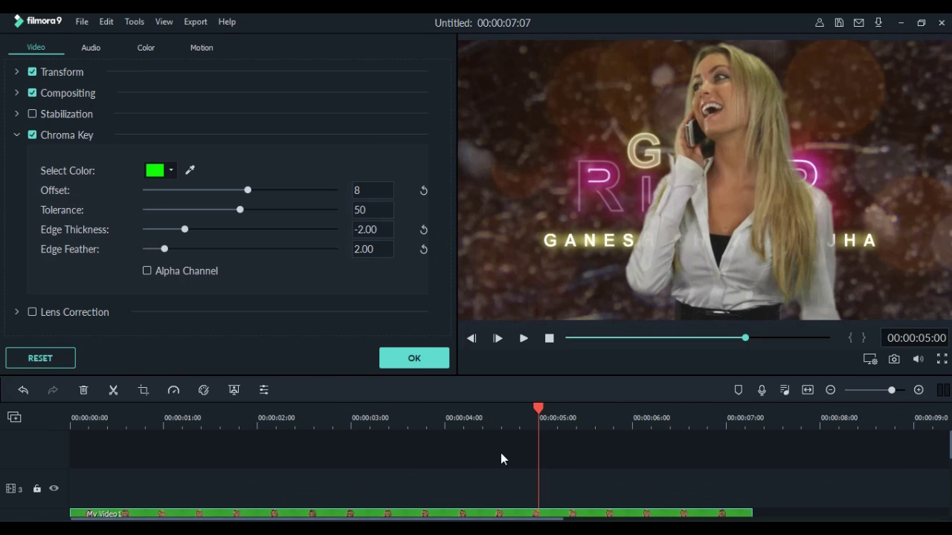
Set My Video1's Chroma Key offset to 81, tolerance to 42, edge thickness to -0.22 and edge feather to 2.68, and check the keying up to 00:00:02:23
left_click(649, 245)
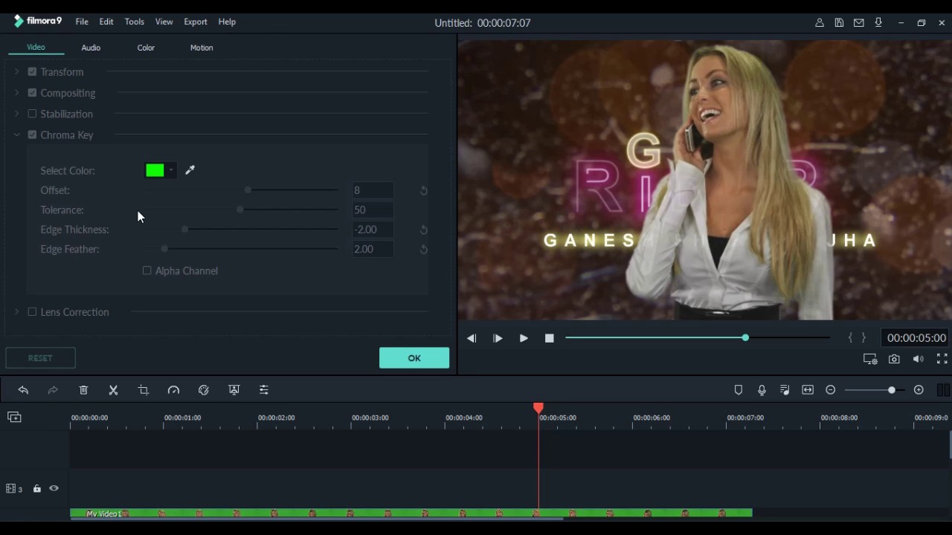
left_click(387, 513)
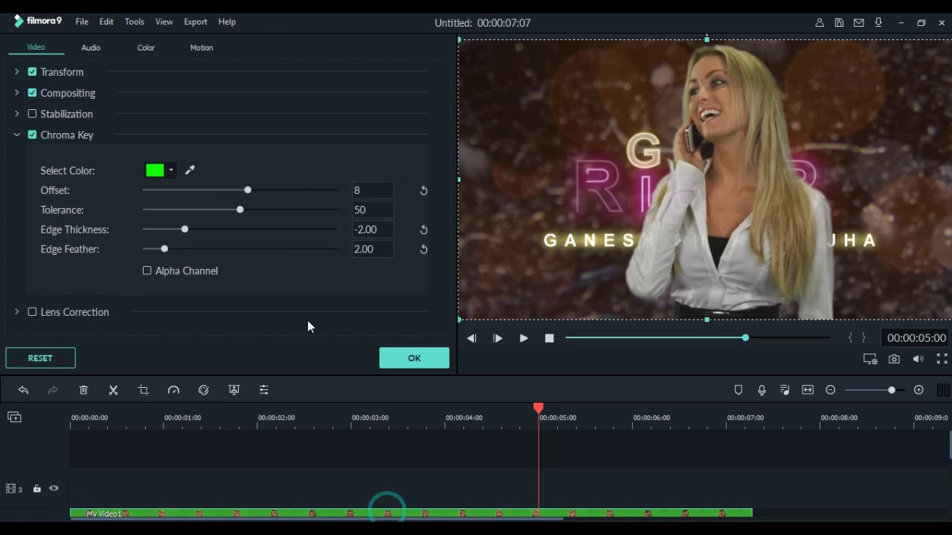
left_click_drag(248, 191, 235, 211)
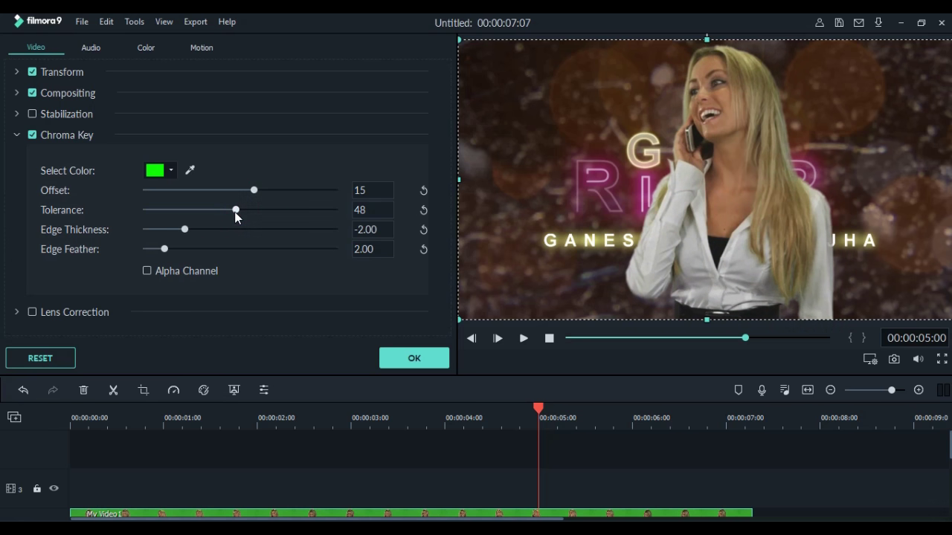
left_click_drag(235, 213, 227, 220)
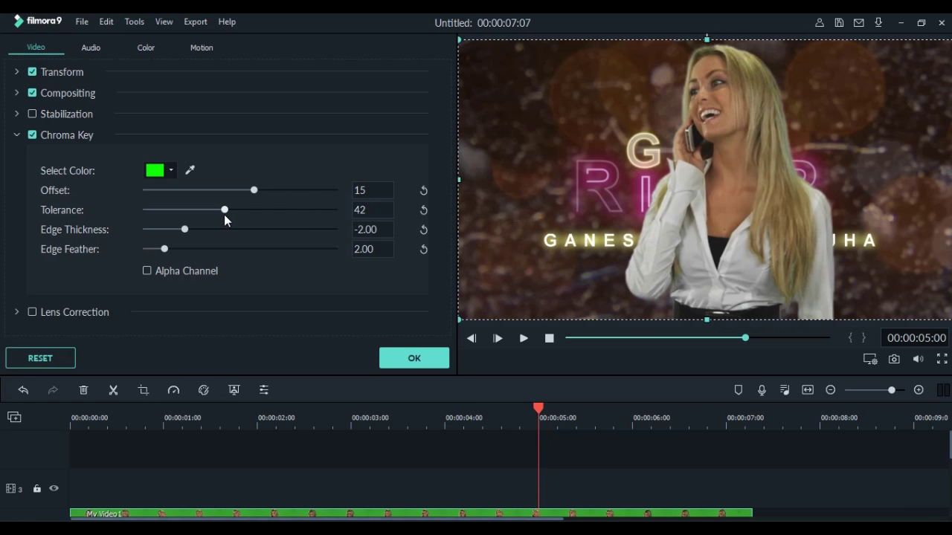
left_click_drag(182, 233, 214, 234)
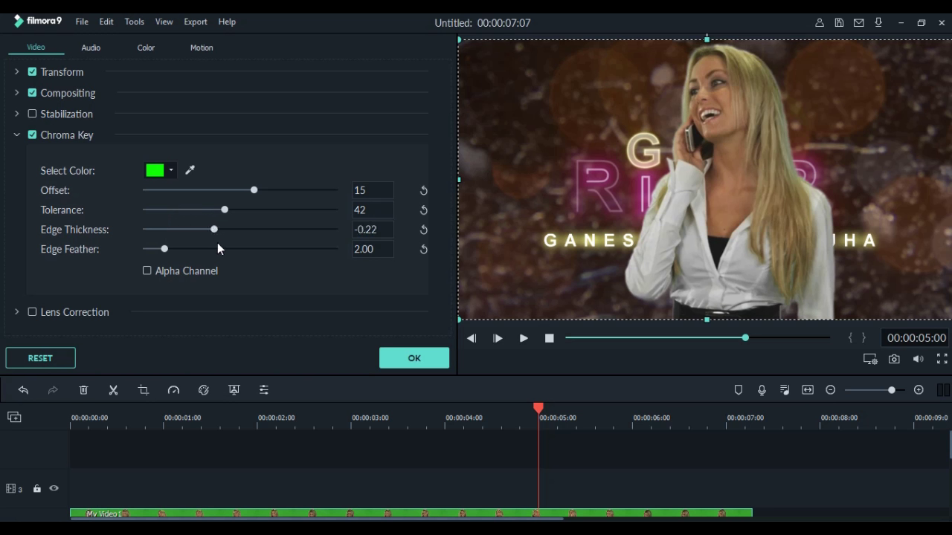
mouse_move(165, 251)
left_mouse_down()
mouse_move(182, 251)
mouse_move(164, 256)
mouse_move(172, 257)
left_mouse_up()
left_click_drag(254, 193, 319, 208)
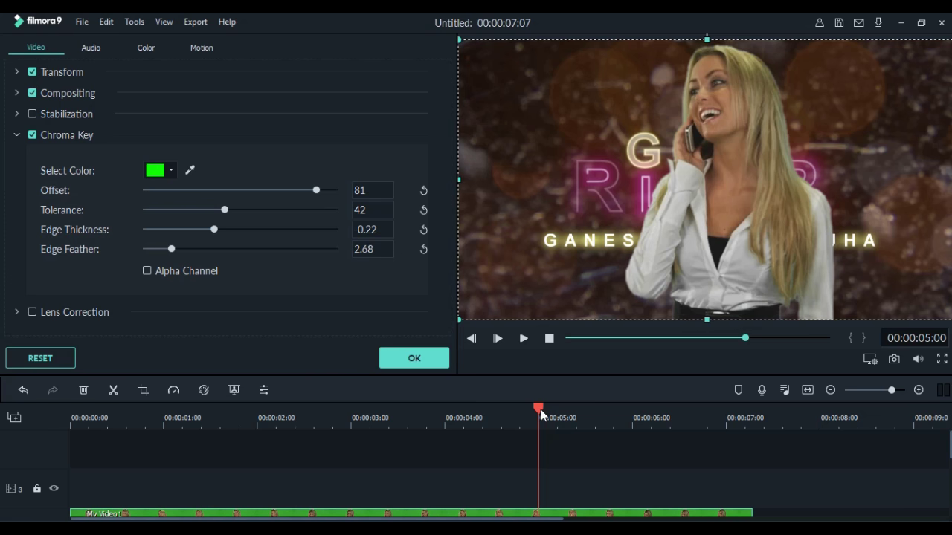
left_click_drag(539, 409, 593, 409)
left_click_drag(615, 408, 343, 420)
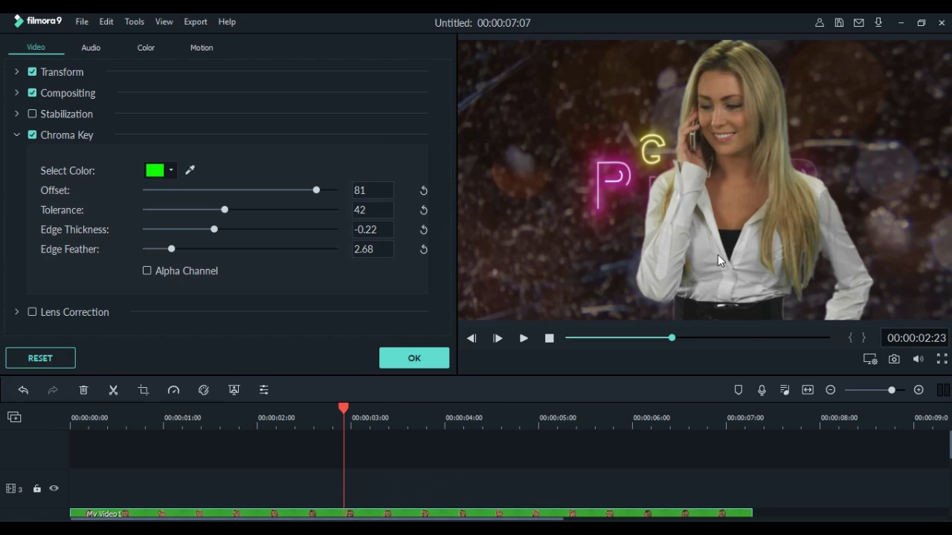
Move the keyed woman to the right side of the video frame, accept the clip settings and play the composite from the start
left_click(719, 254)
left_click_drag(719, 251, 866, 266)
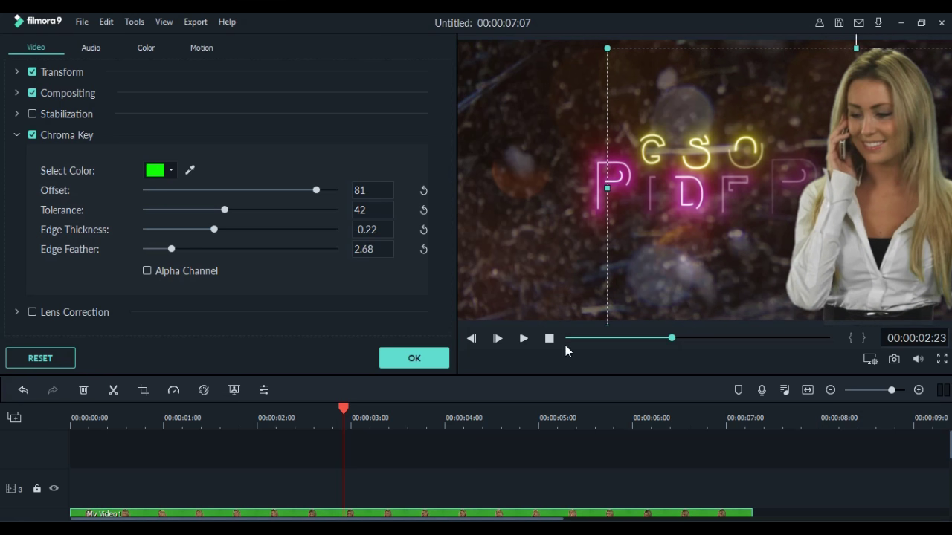
left_click(414, 360)
left_click(549, 339)
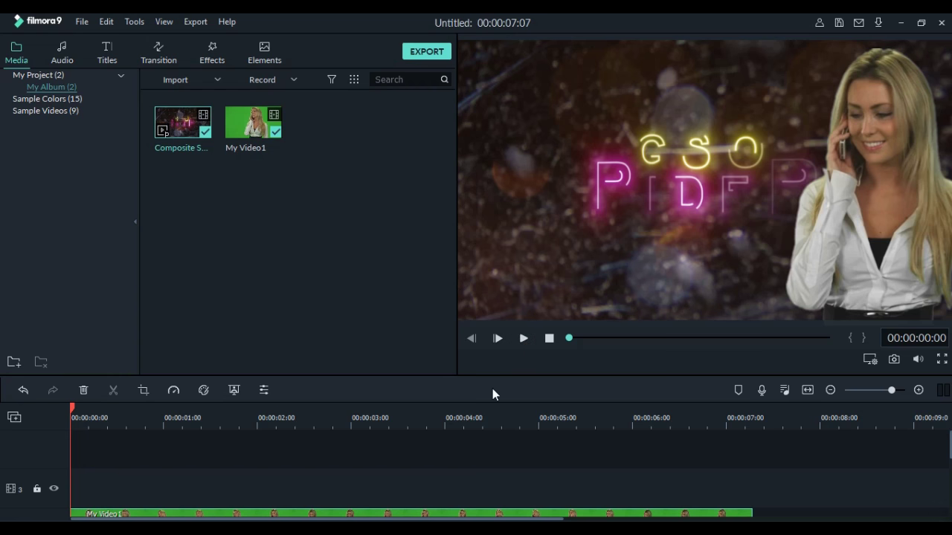
left_click(523, 339)
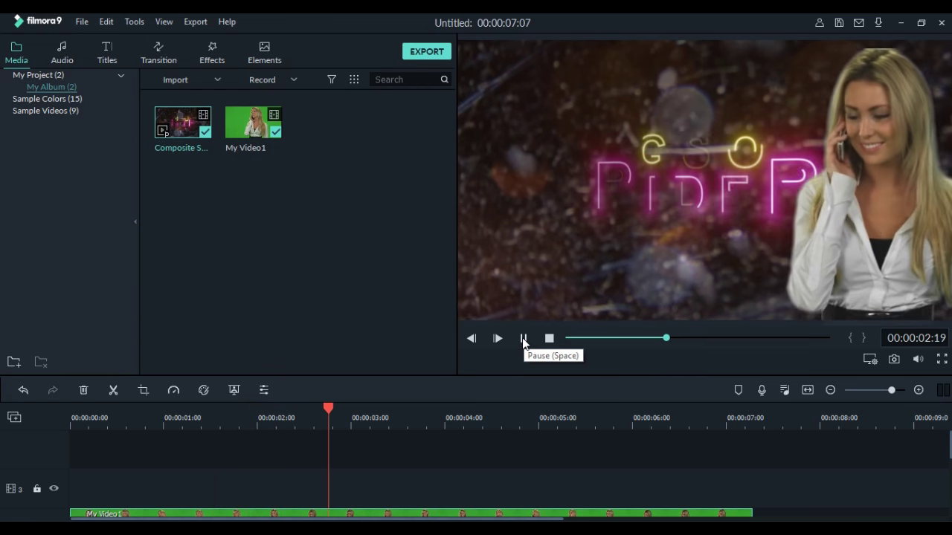
Export the composite as an MP4 named "green screen" to F:/video at 1280x720 and 25 fps
left_click(427, 51)
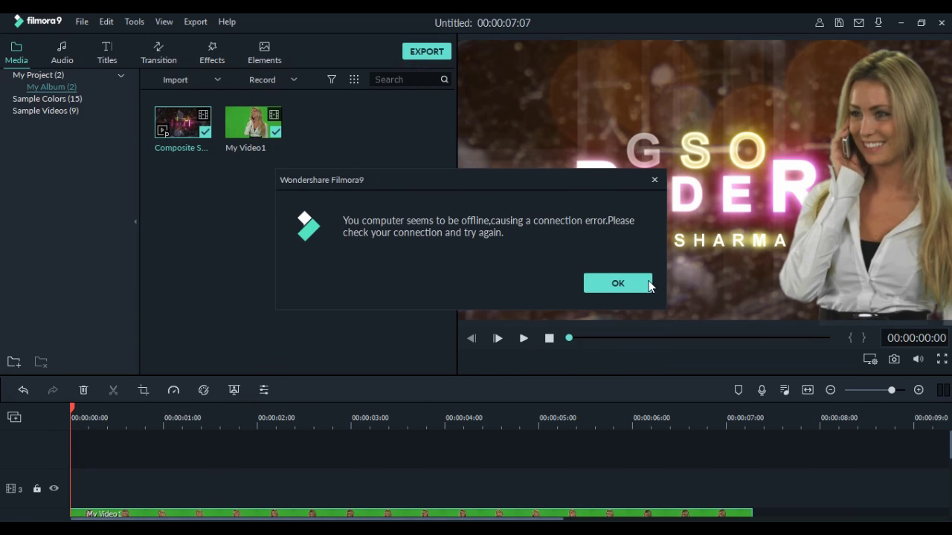
left_click(619, 283)
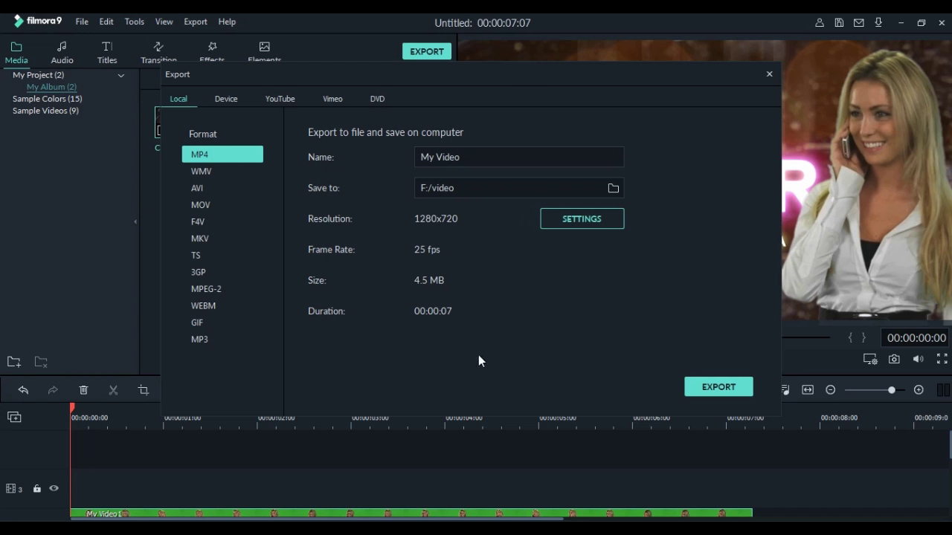
left_click(486, 158)
type("green screen")
left_click(715, 390)
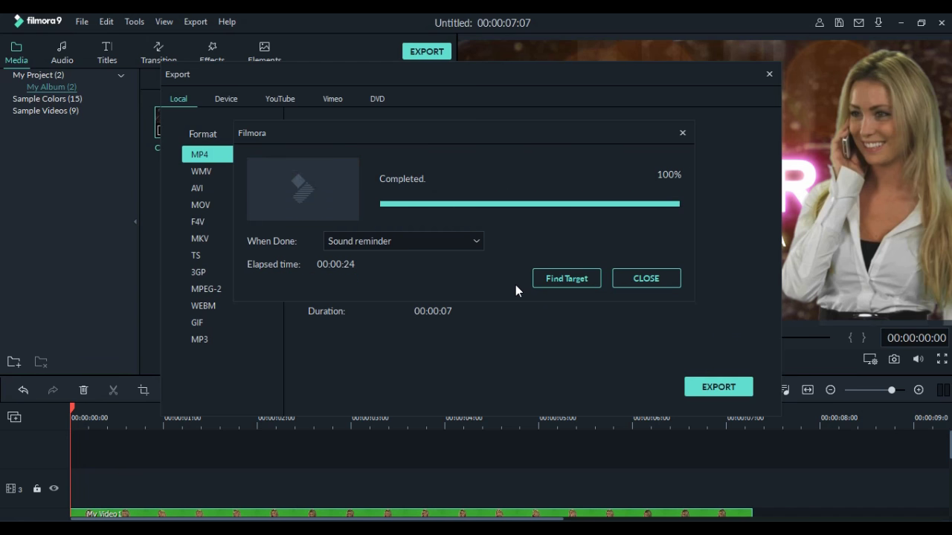
Locate the exported green screen video in its folder, play it to check the result, and close the player, folder and export windows
left_click(570, 281)
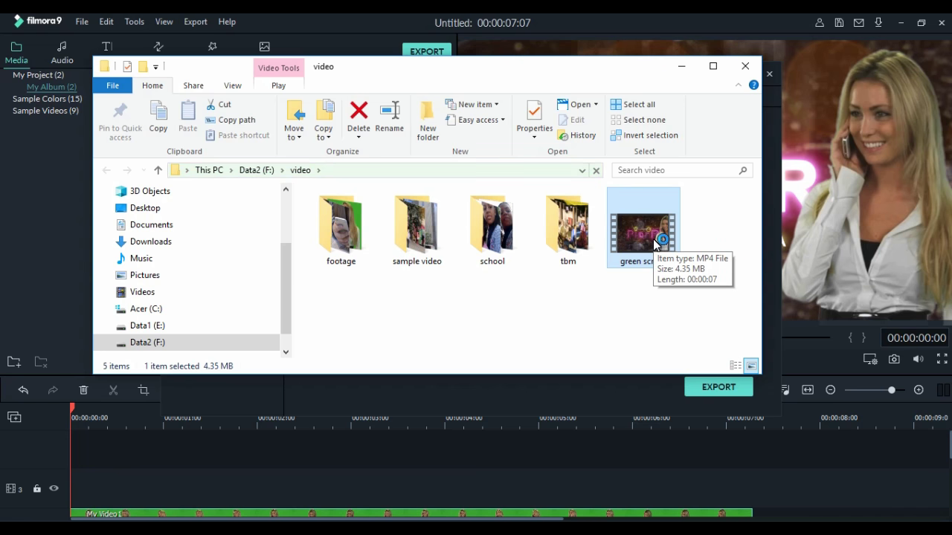
double_click(656, 243)
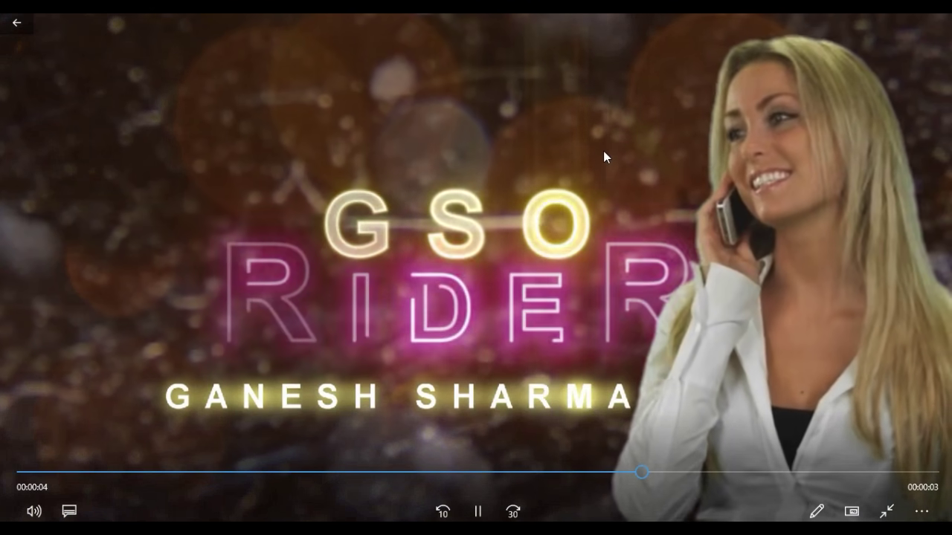
left_click(887, 513)
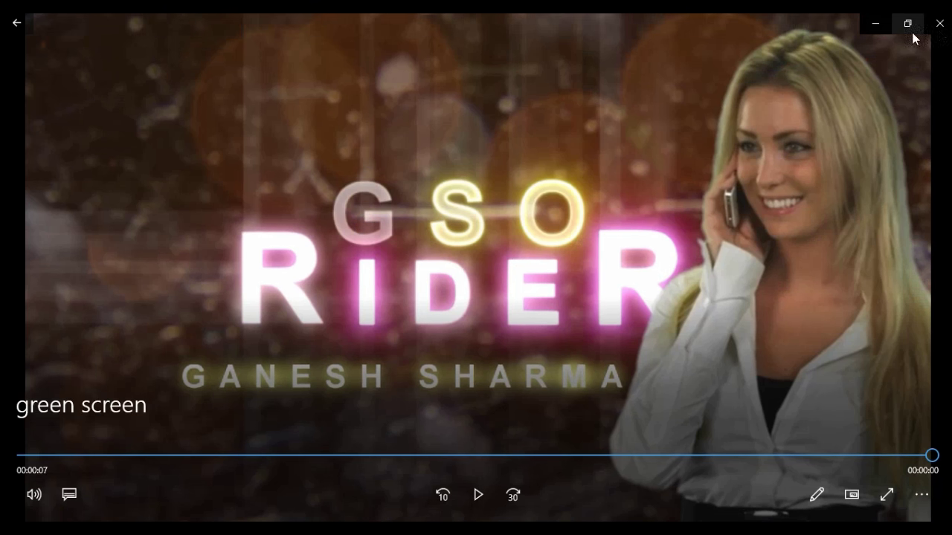
left_click(940, 26)
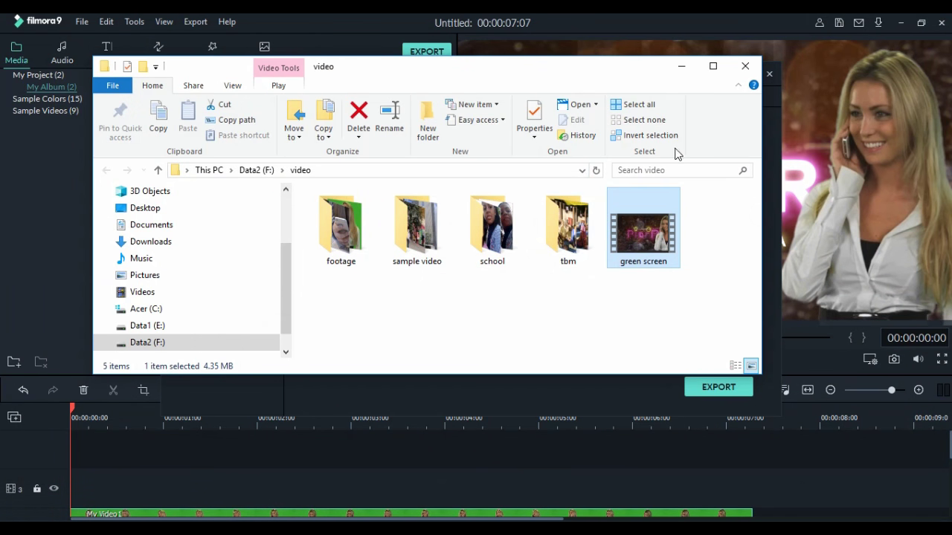
left_click(748, 69)
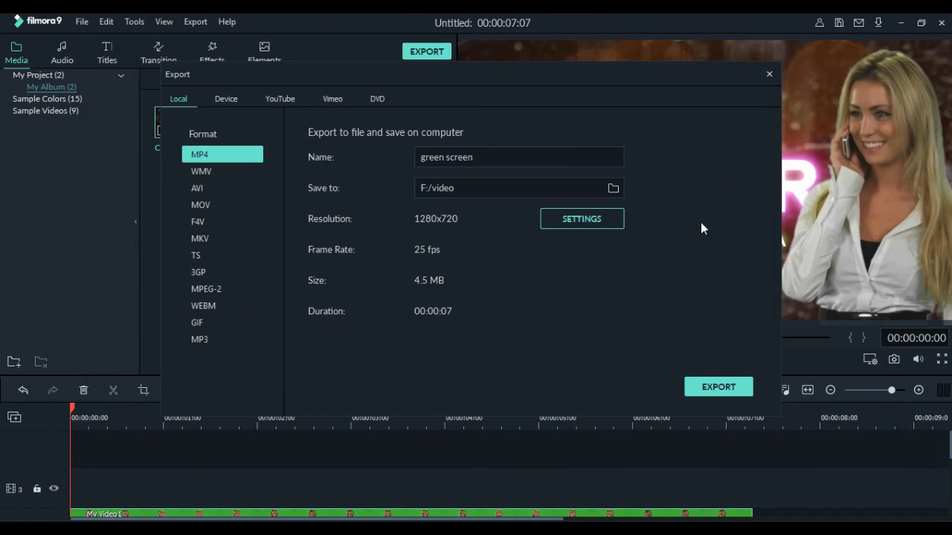
left_click(769, 75)
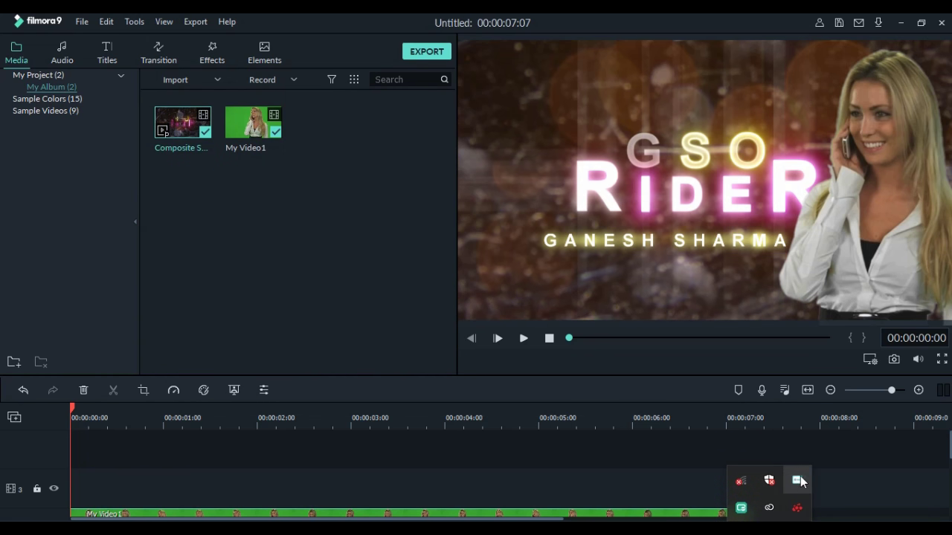
right_click(799, 480)
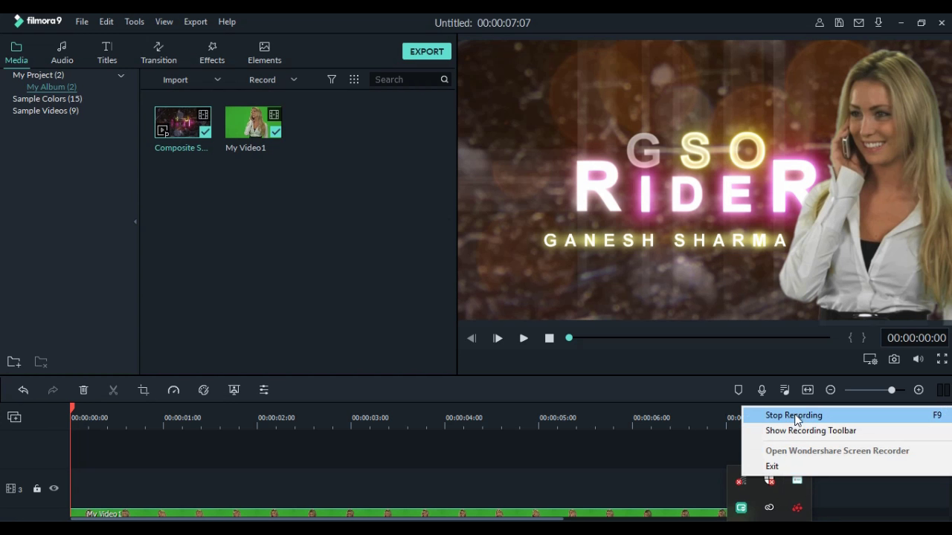